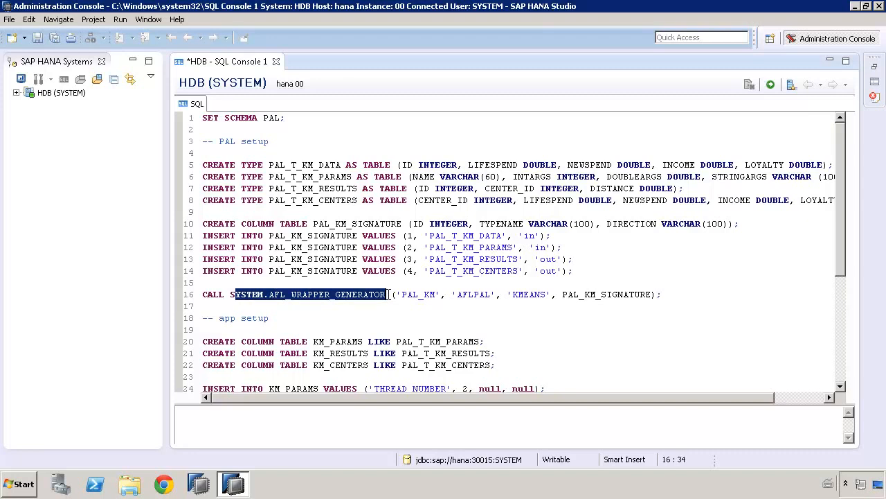
Scroll through the PAL k-means setup script in the SQL console.
click(569, 296)
scroll(839, 290, down, 3)
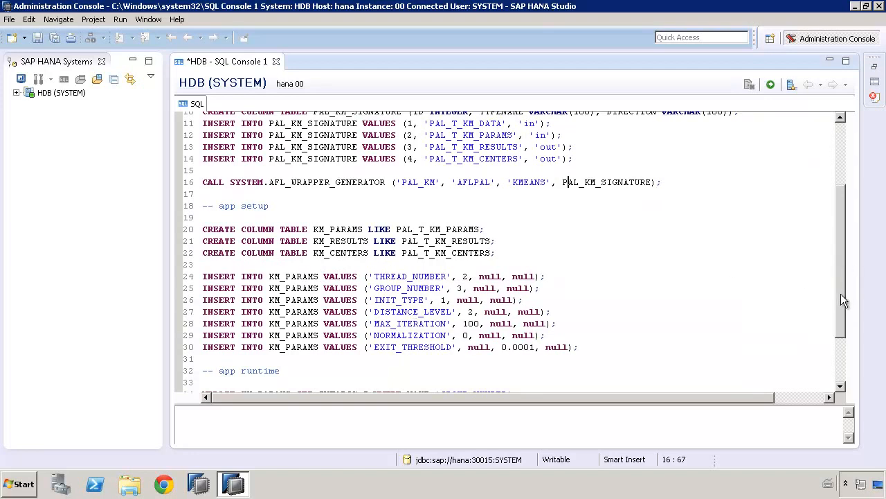
scroll(842, 345, down, 3)
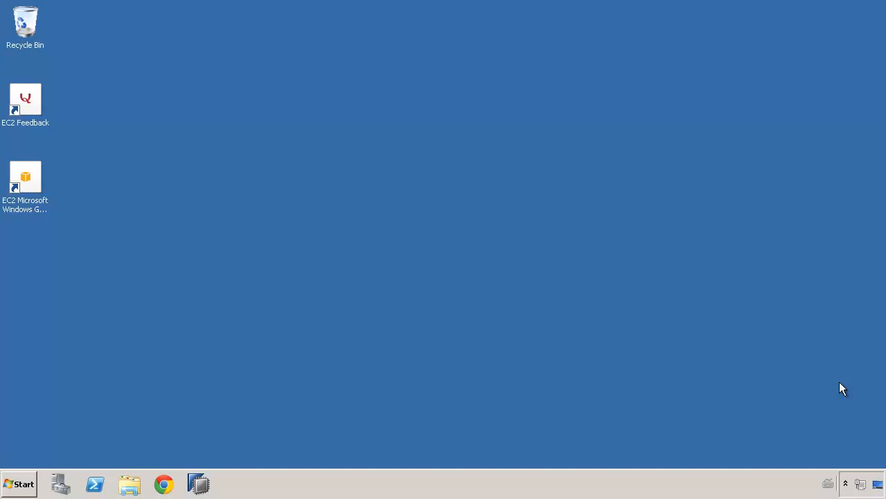
Launch SAP HANA Studio and check its version in the About SAP HANA Studio dialog.
click(199, 483)
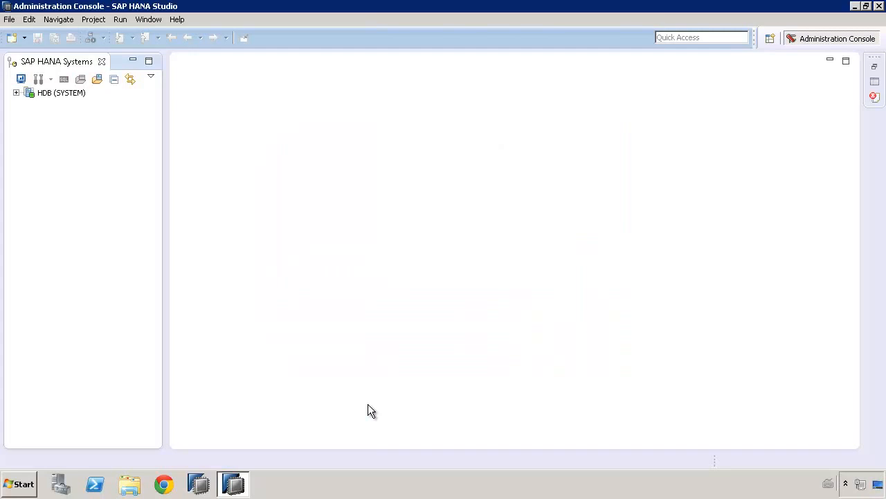
click(177, 20)
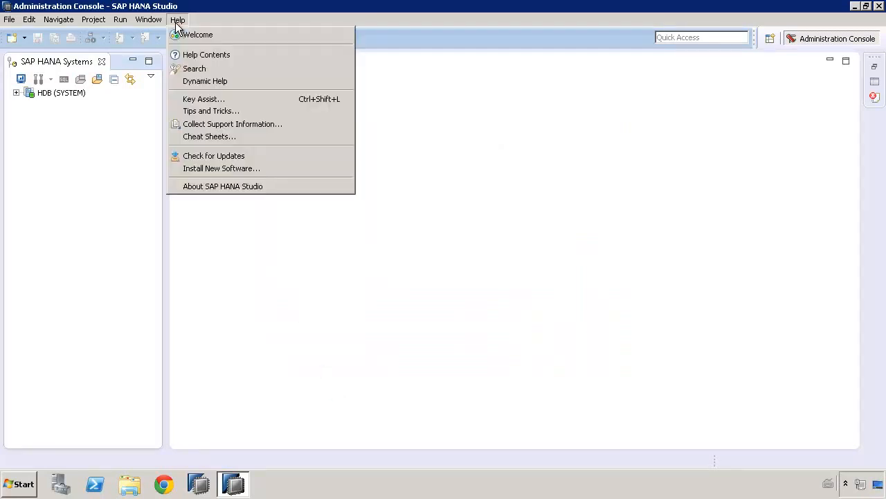
click(211, 187)
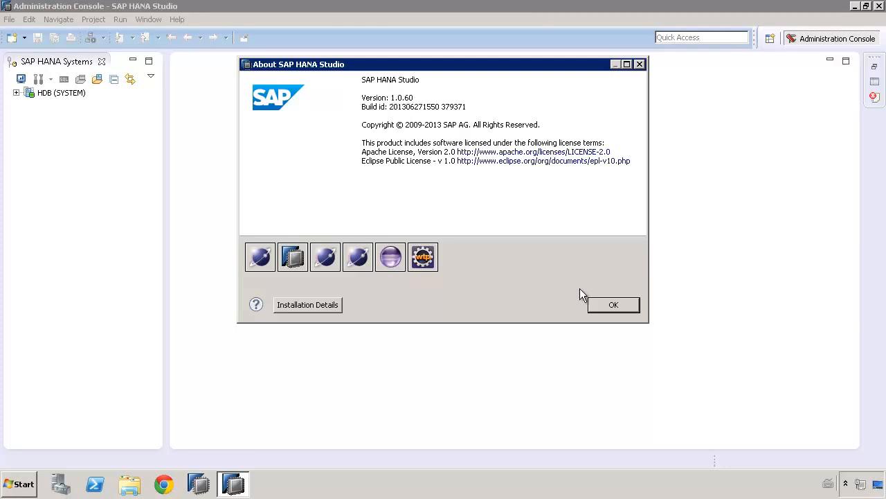
click(612, 306)
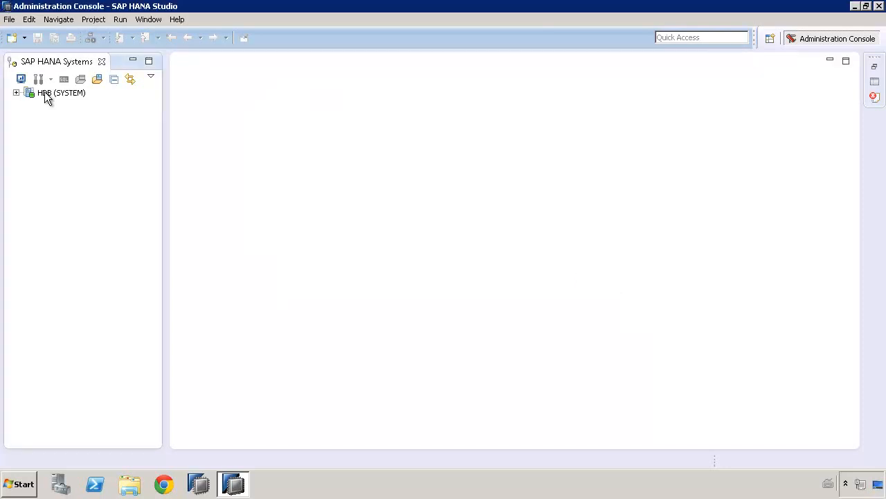
Open the Administration console for the HDB (SYSTEM) system.
click(44, 95)
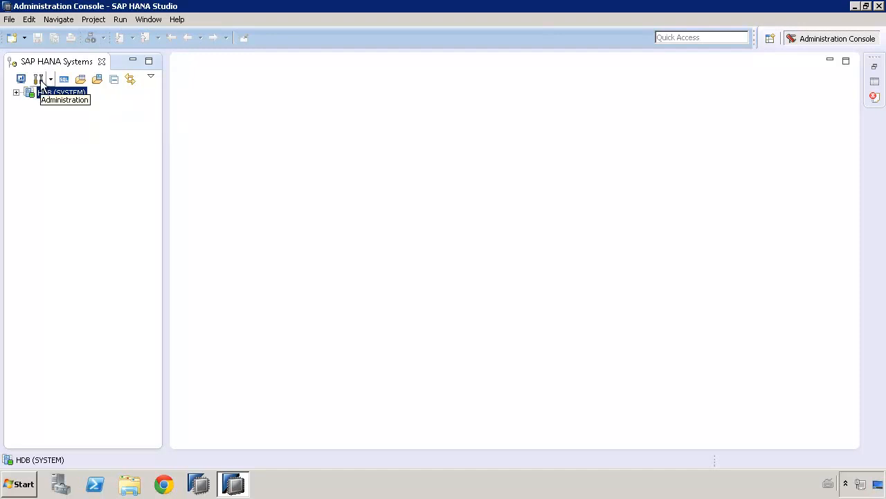
click(39, 79)
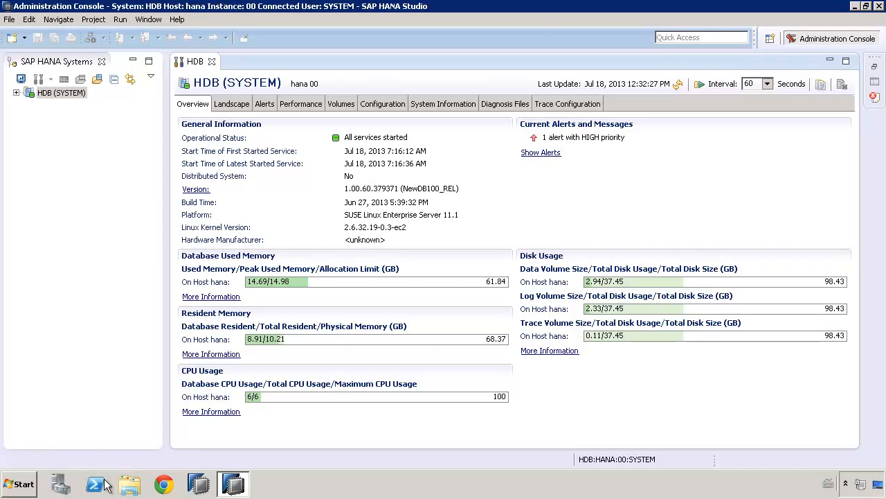
Switch to Windows Explorer and browse C:\Program Files\sap\hdbclient to locate the regi application, then close the window.
click(133, 487)
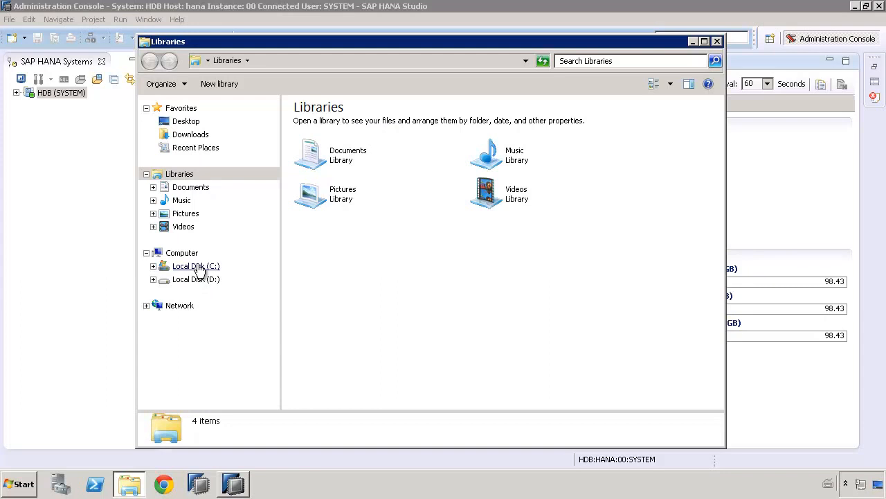
click(219, 267)
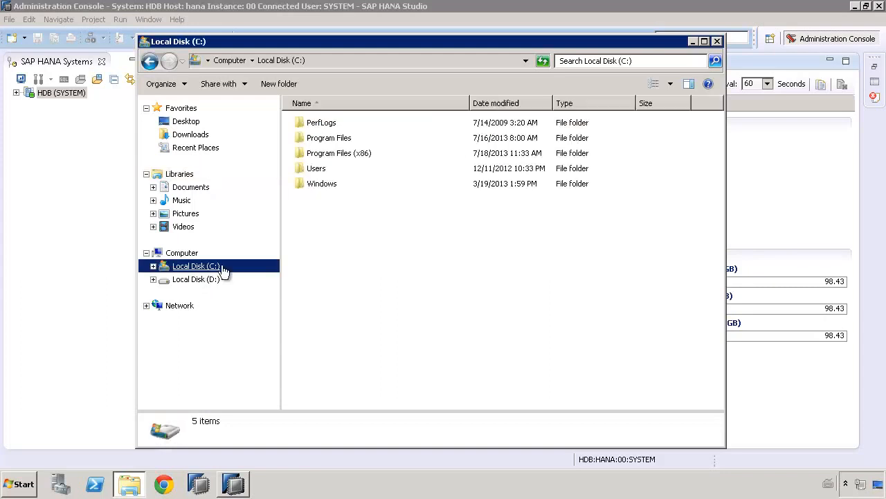
double_click(320, 140)
double_click(310, 230)
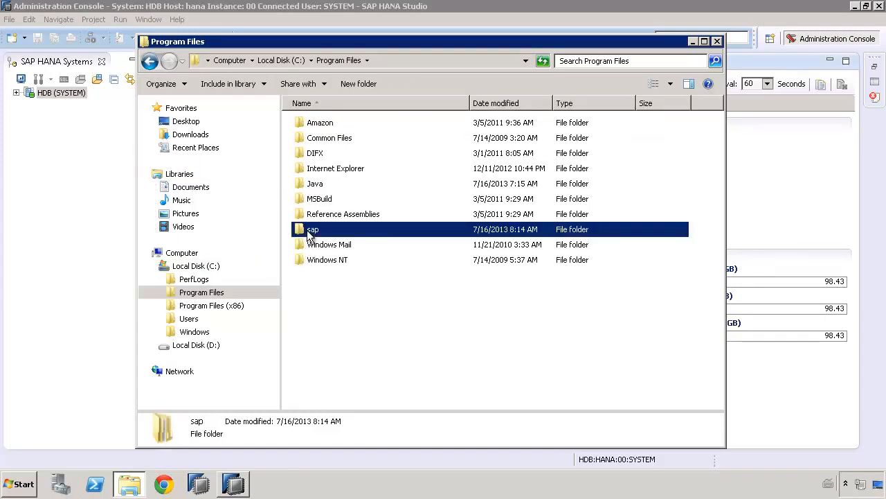
click(315, 138)
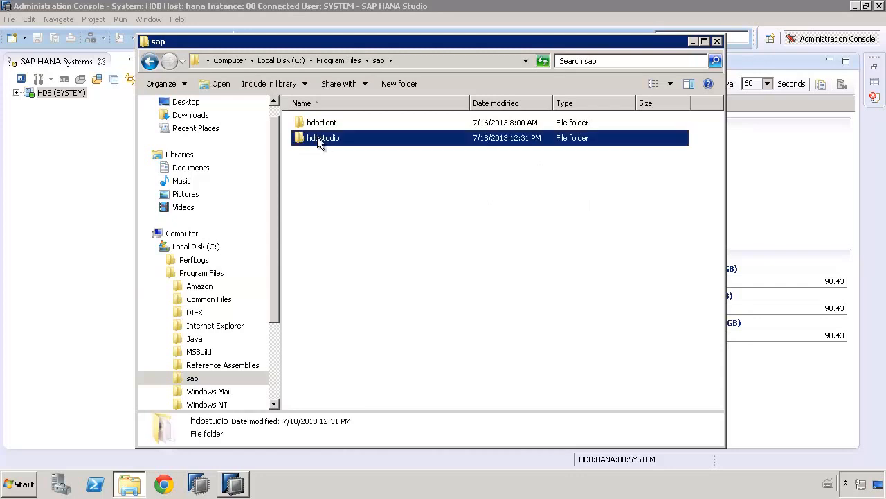
click(315, 122)
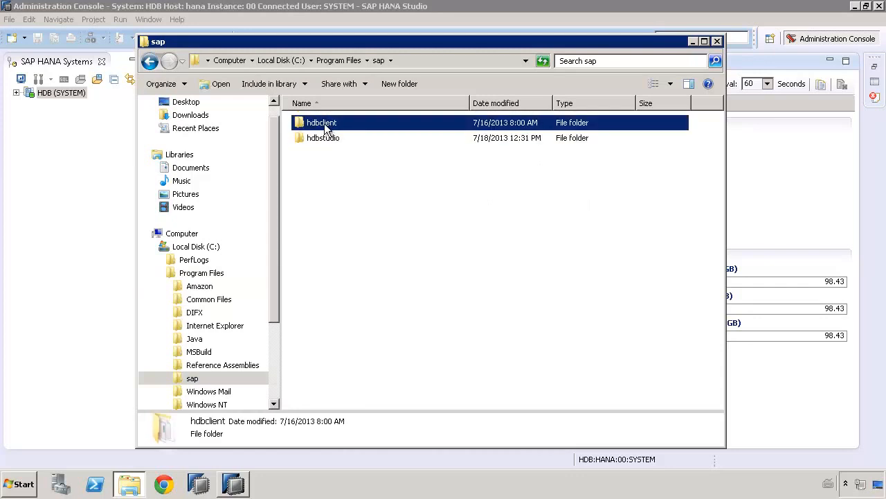
double_click(322, 125)
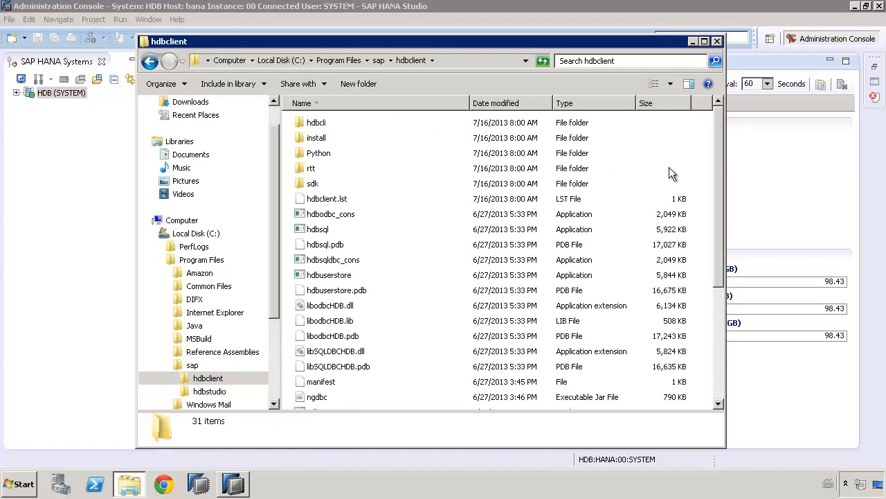
drag(716, 220, 716, 347)
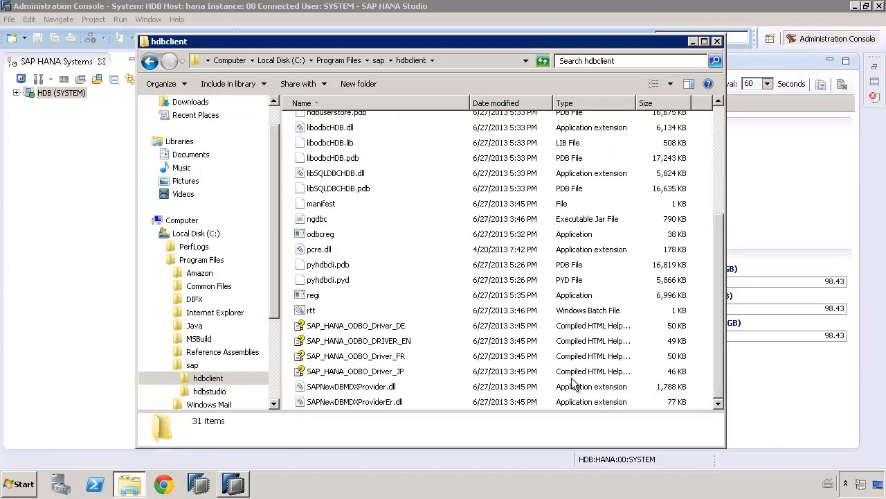
click(380, 295)
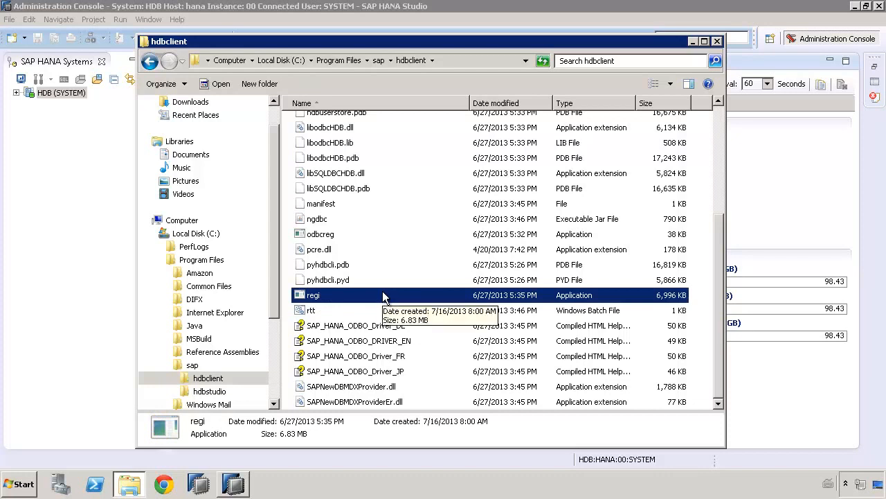
drag(715, 270, 710, 116)
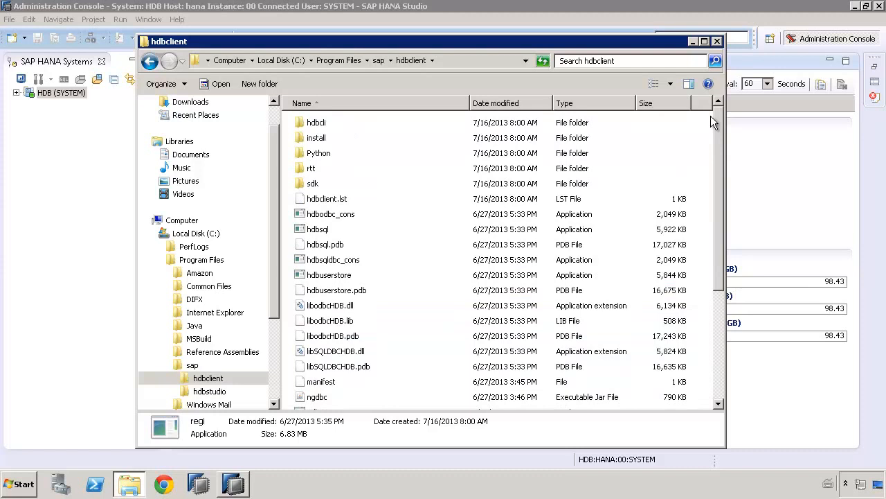
click(717, 41)
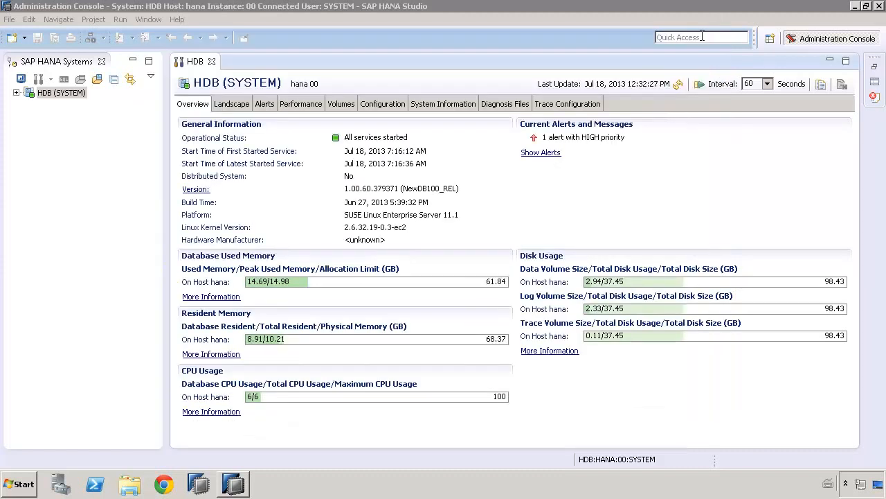
Open the Preferences at the SAP HANA Development Repository Access page.
click(148, 8)
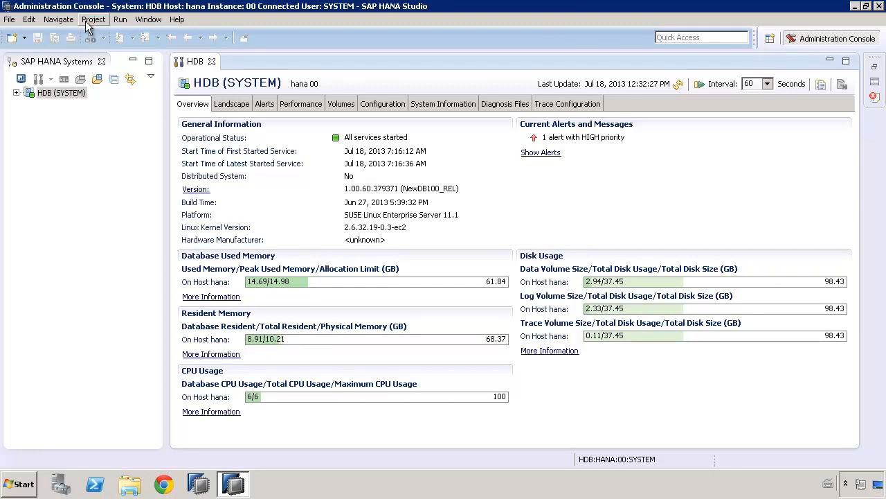
click(154, 20)
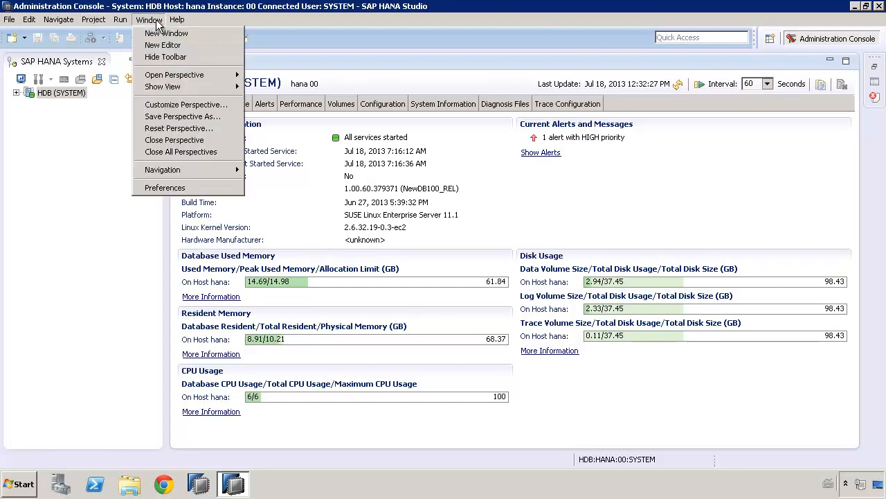
click(160, 186)
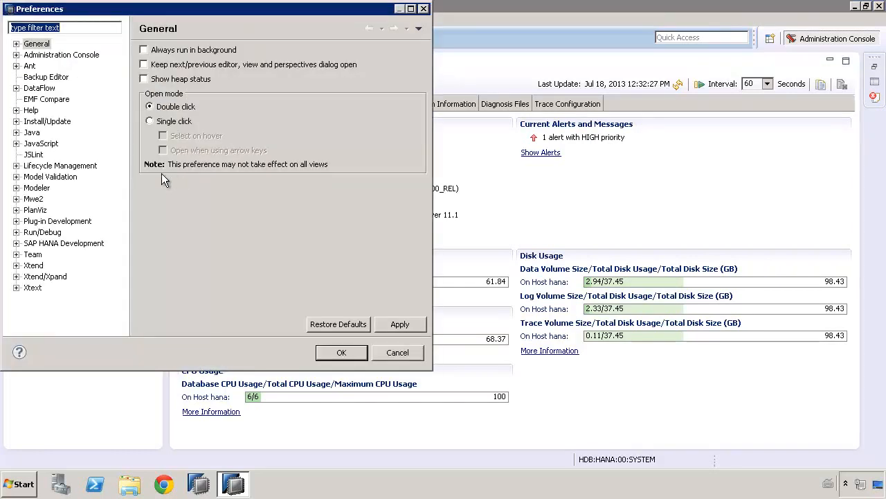
click(45, 243)
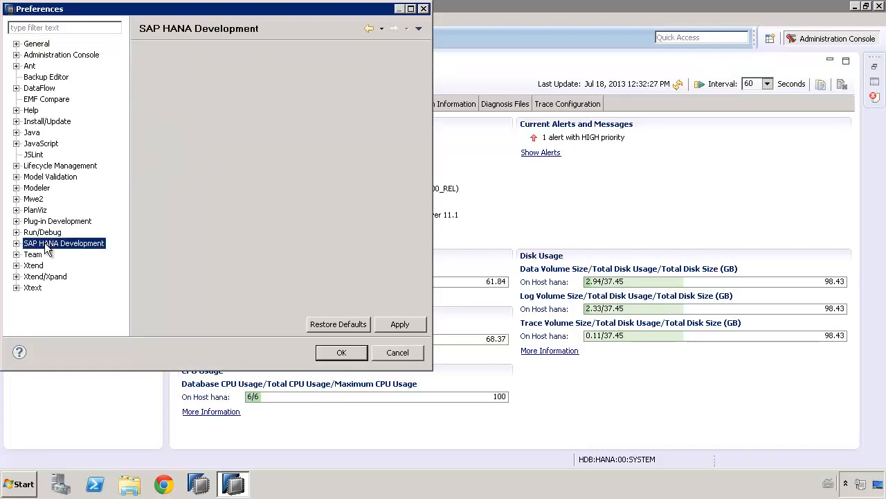
click(16, 244)
click(55, 255)
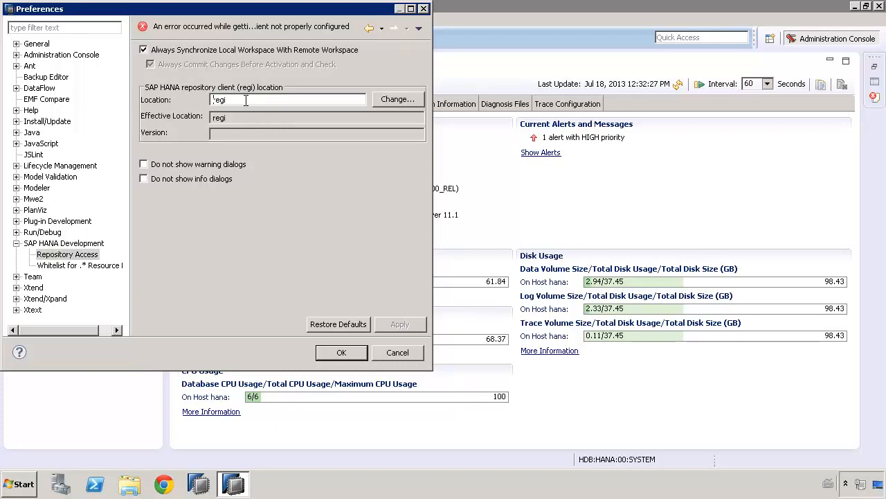
Set the SAP HANA repository client location to C:\Program Files\sap\hdbclient\regi.exe and apply the preferences.
click(409, 102)
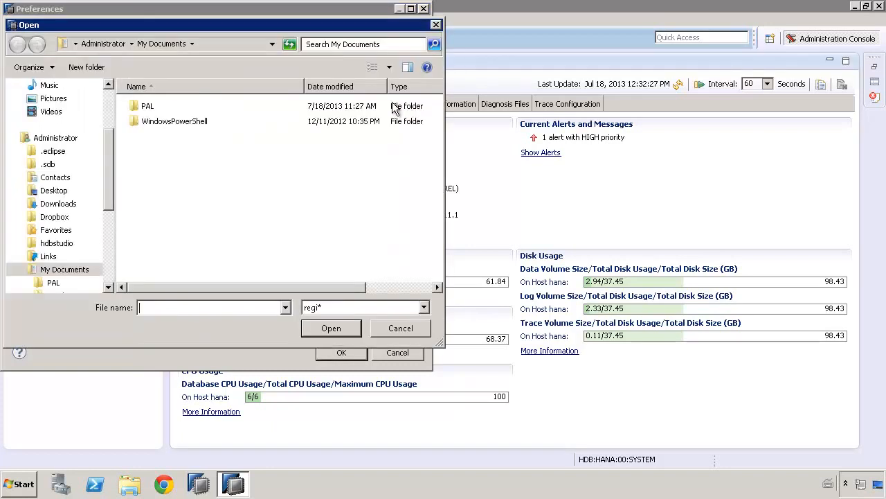
drag(111, 199, 107, 257)
click(63, 245)
click(62, 230)
double_click(160, 122)
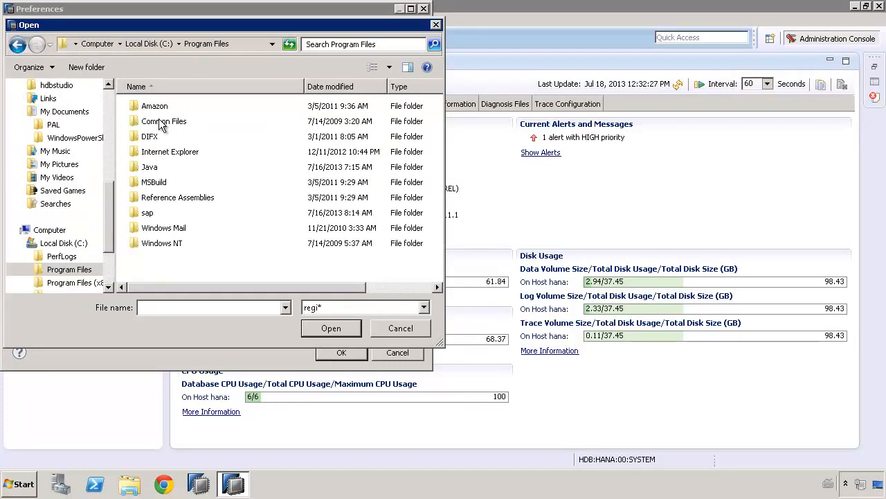
double_click(148, 215)
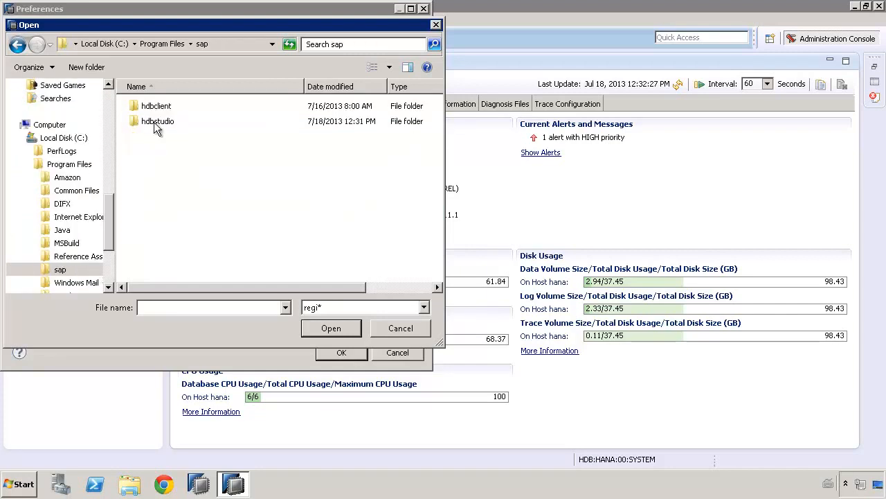
double_click(152, 106)
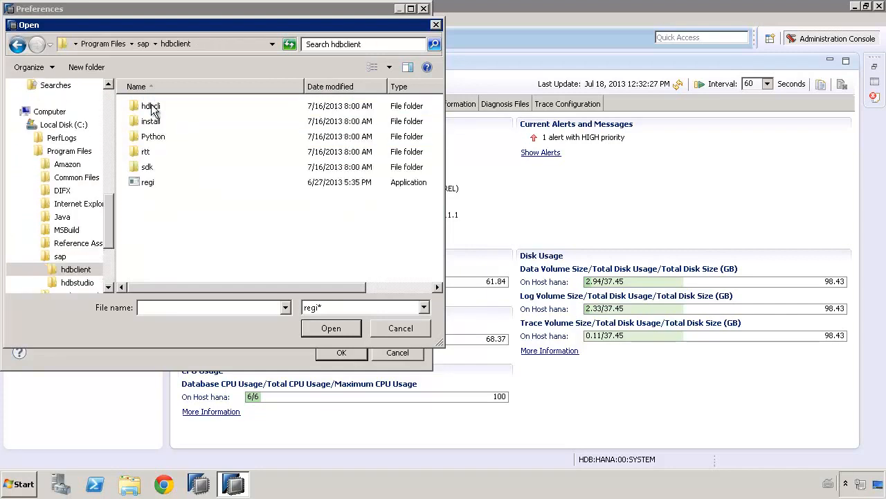
click(142, 184)
click(331, 328)
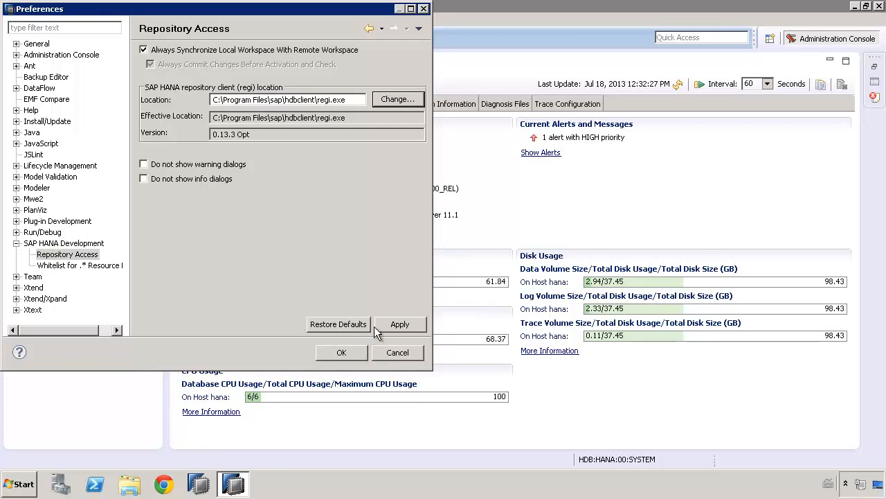
click(412, 323)
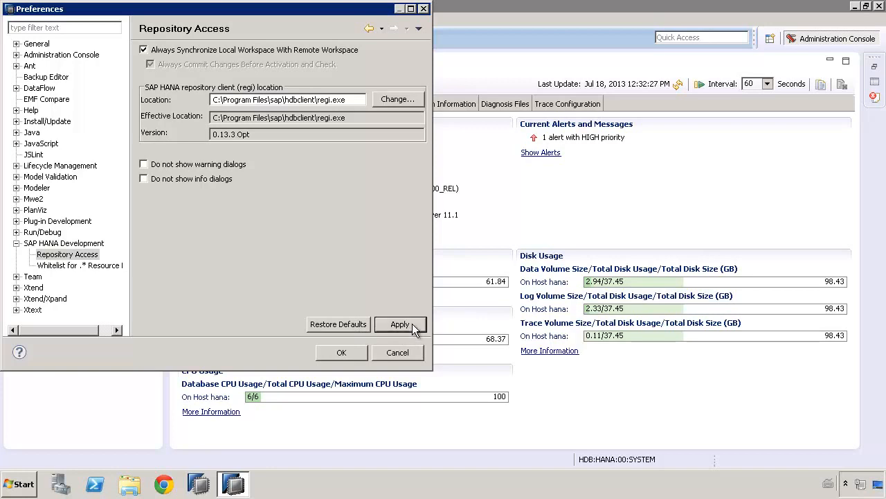
click(346, 354)
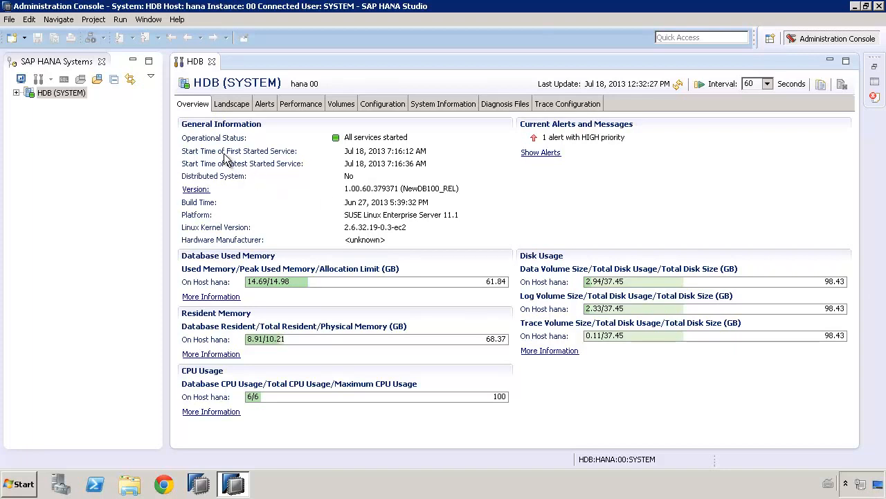
Expand the HDB (SYSTEM) catalog down to the SYS schema's Views folder.
click(15, 95)
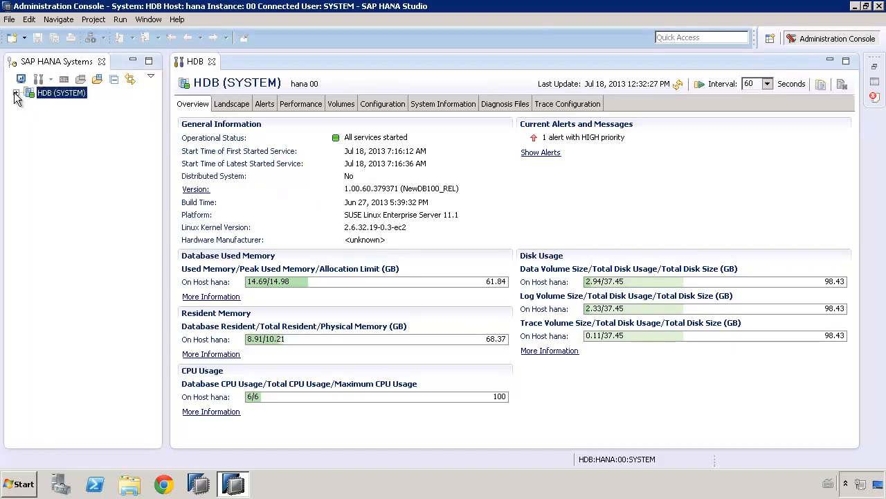
click(16, 93)
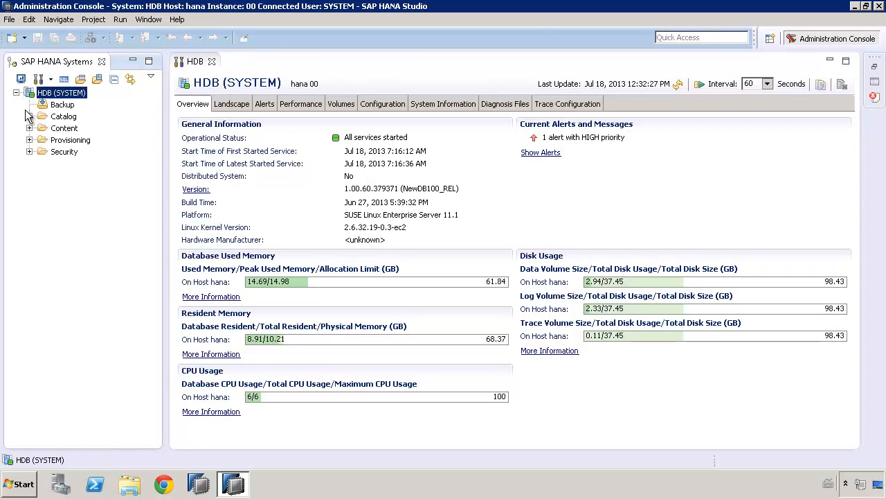
click(29, 117)
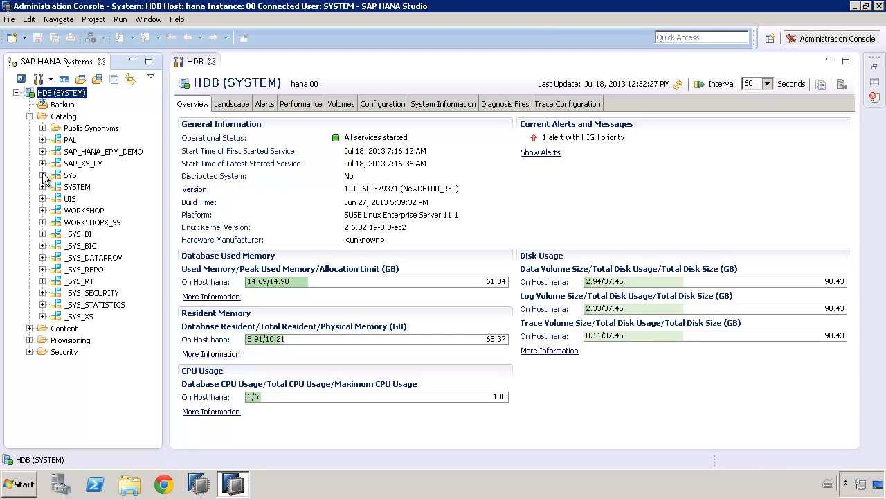
click(43, 176)
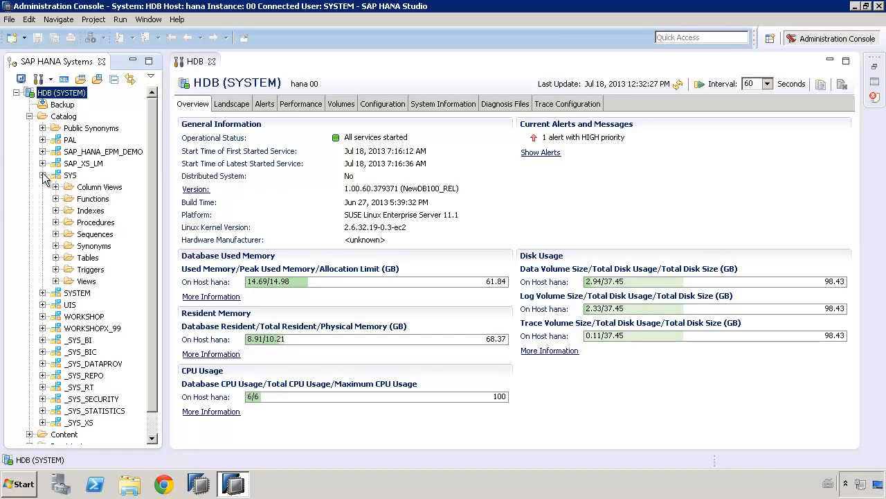
click(56, 282)
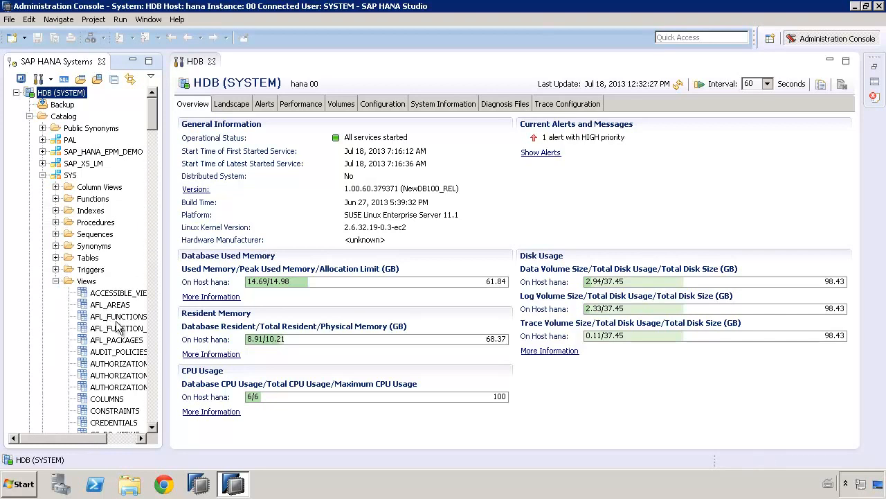
Open the data preview of the SYS view AFL_FUNCTIONS and browse the installed PAL functions, then close the preview.
click(119, 321)
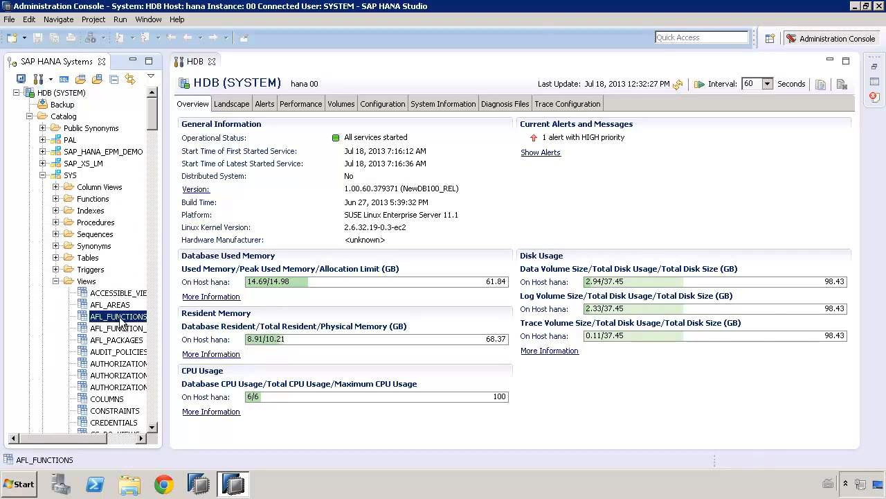
right_click(120, 320)
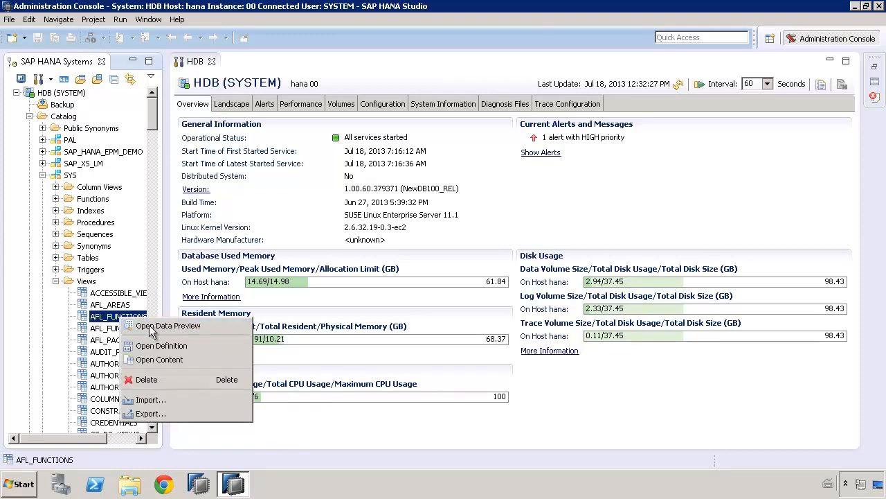
click(150, 323)
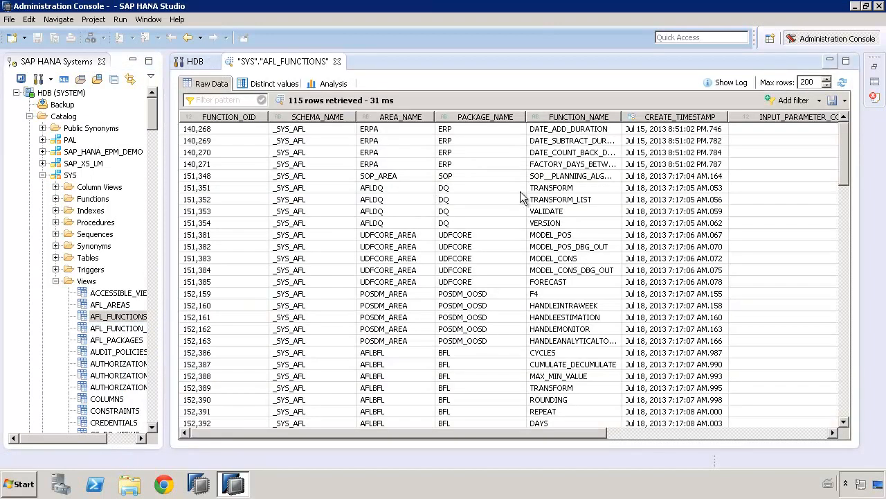
drag(843, 143, 846, 408)
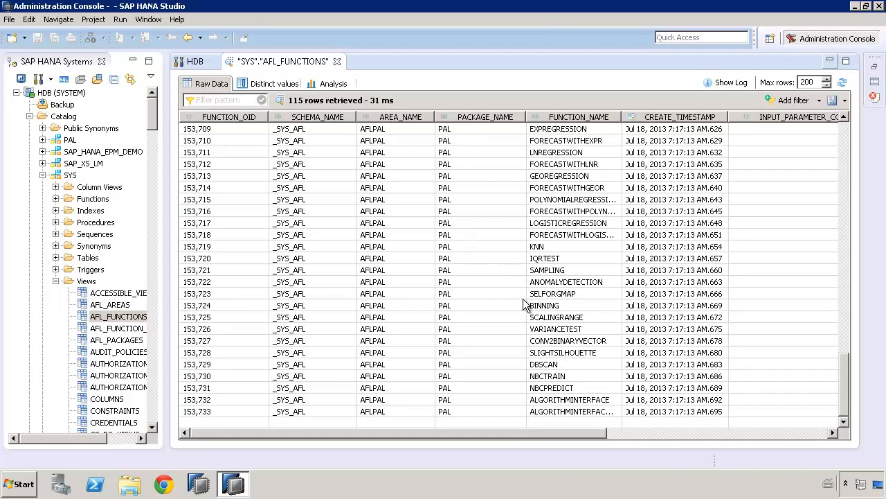
click(569, 293)
click(562, 270)
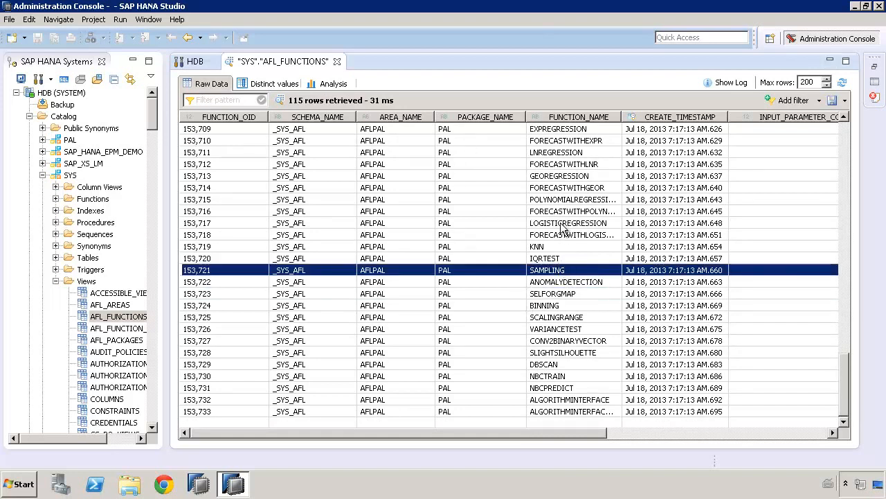
click(564, 224)
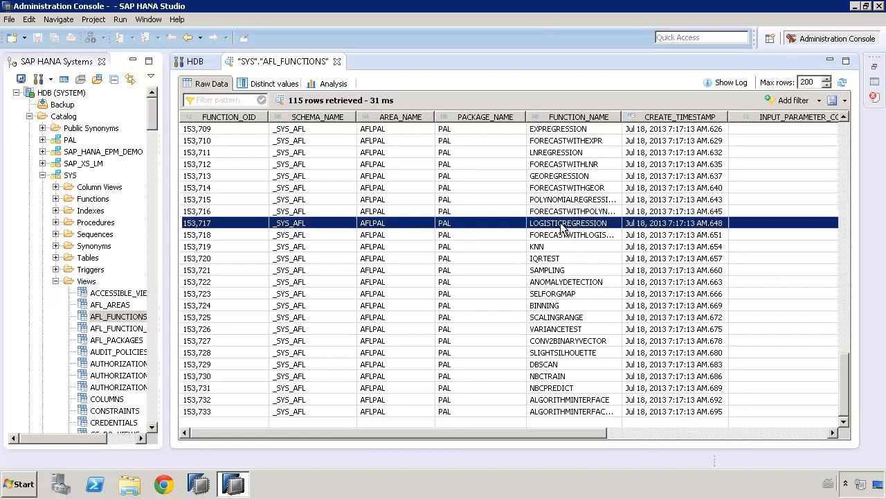
click(550, 365)
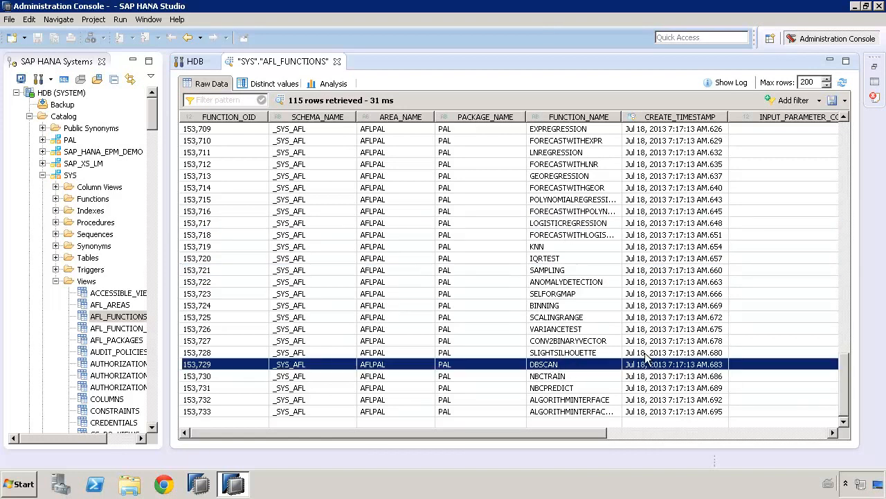
drag(841, 373, 835, 255)
scroll(835, 256, up, 5)
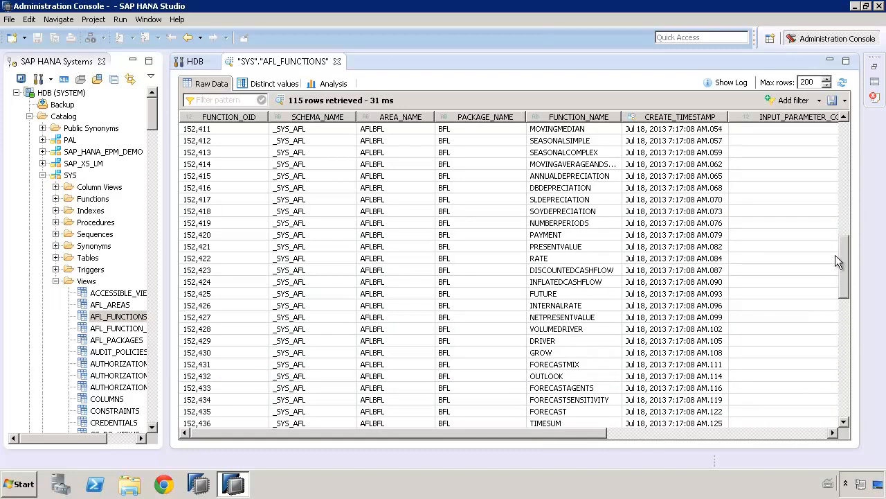
click(337, 61)
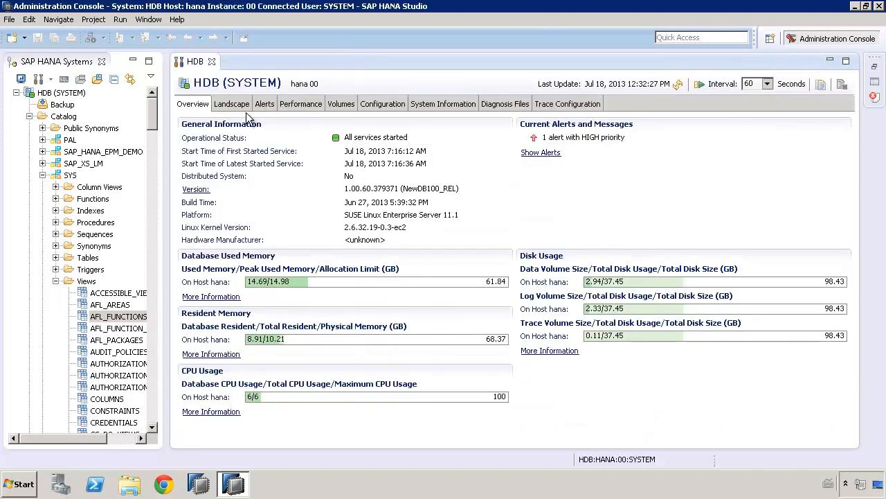
Open Lifecycle Management for the HDB (SYSTEM) system.
right_click(73, 94)
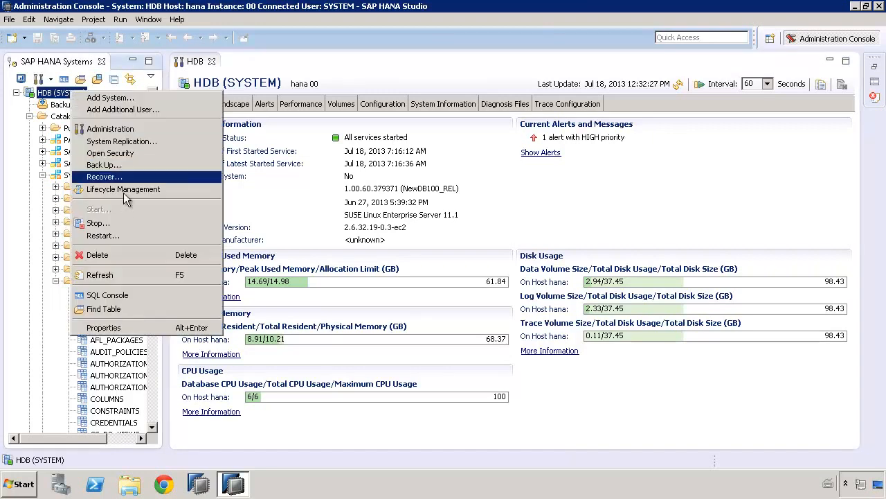
click(124, 190)
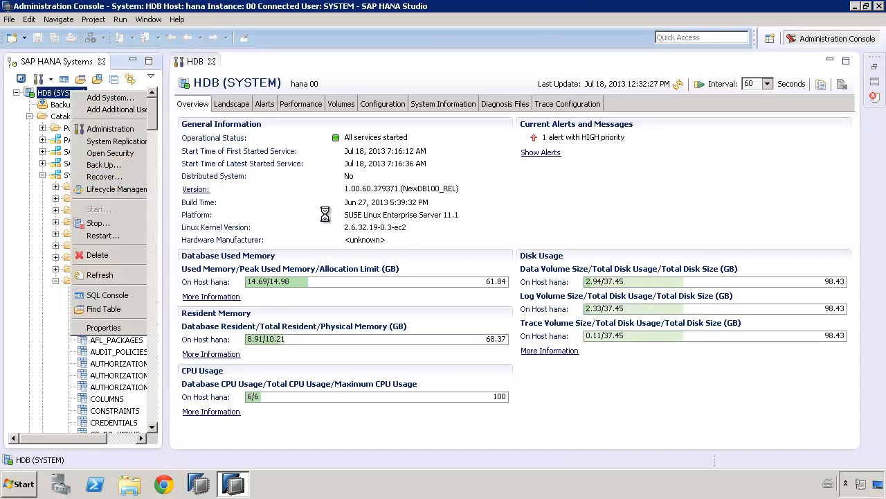